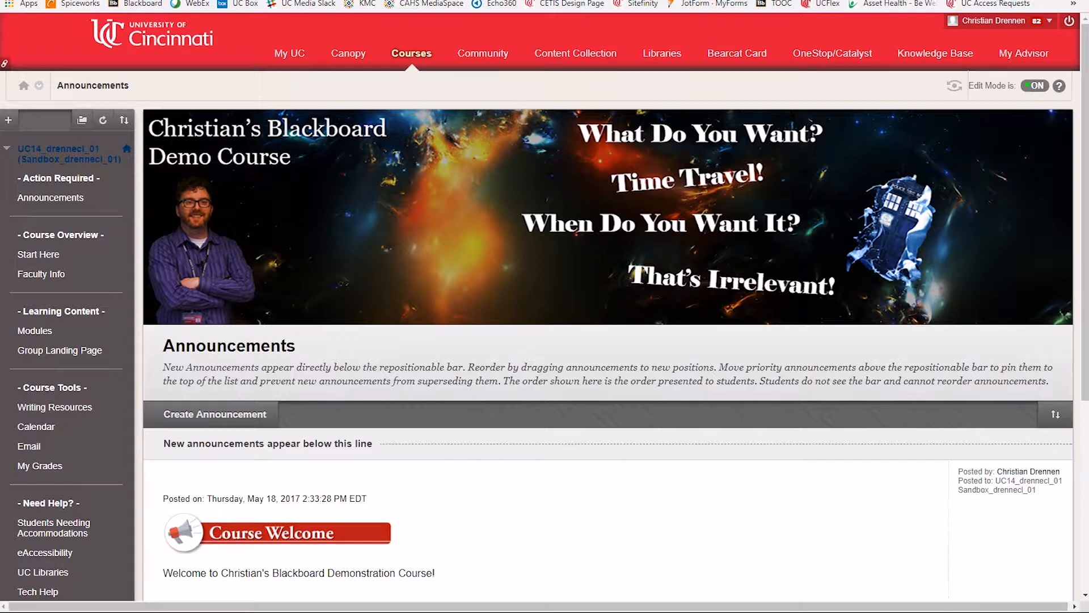
- Open the course's Groups management page and start creating a single group with manual enrollment
{"action": "scroll", "coordinate": [250, 441], "scroll_direction": "down", "scroll_amount": 5}
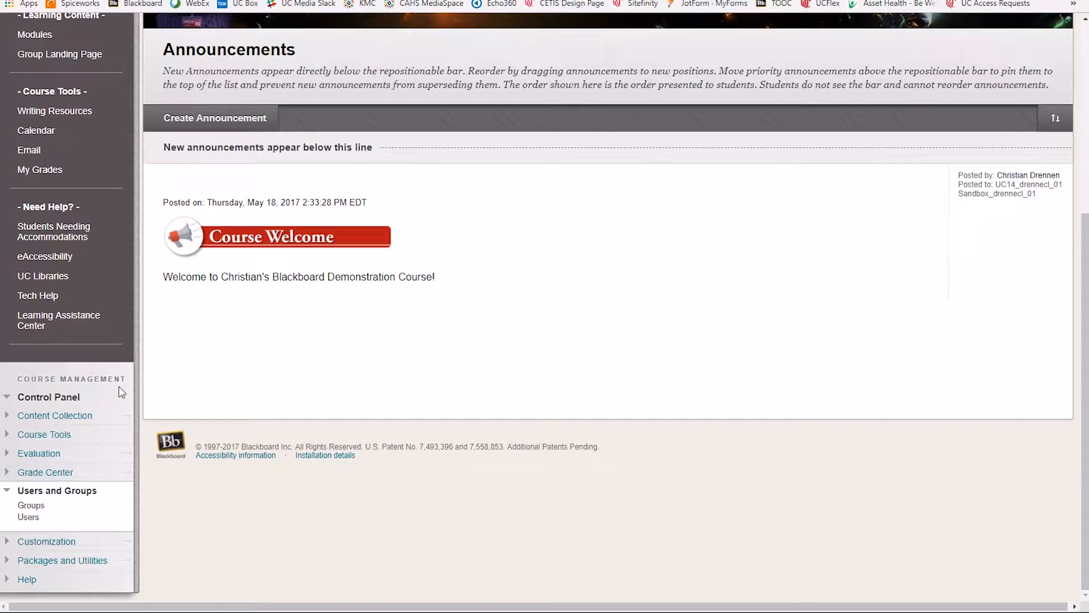
{"action": "left_click", "coordinate": [36, 505]}
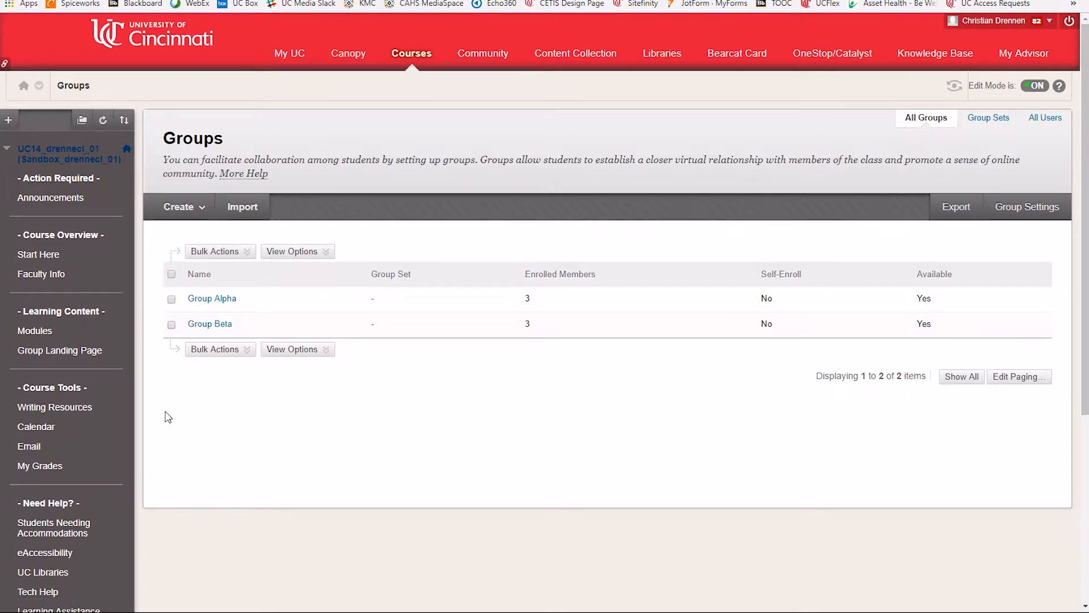
{"action": "left_click", "coordinate": [177, 207]}
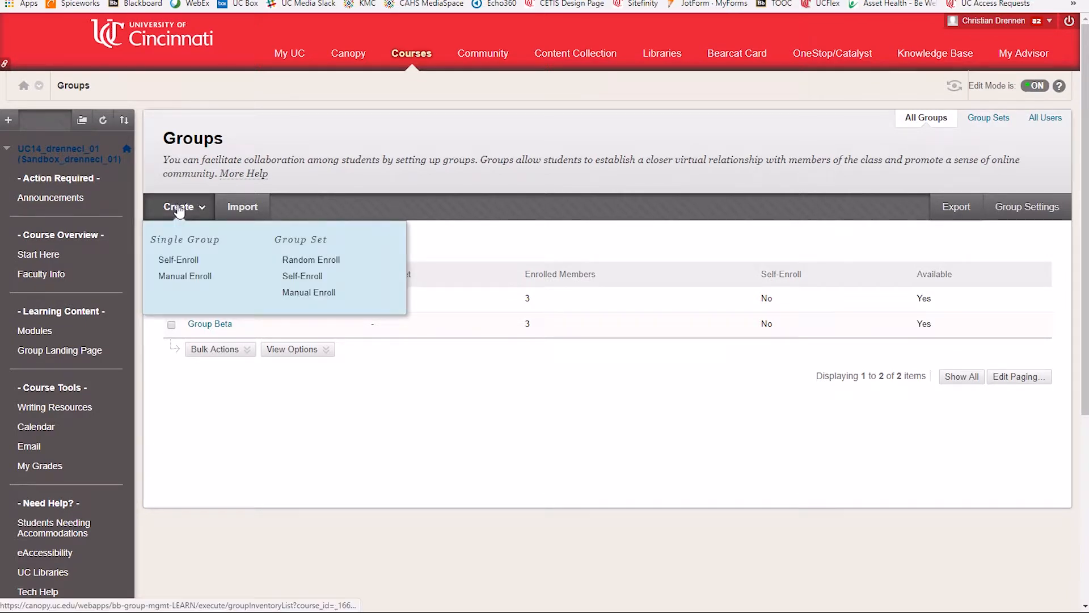
{"action": "left_click", "coordinate": [180, 208]}
{"action": "left_click", "coordinate": [164, 209]}
{"action": "left_click", "coordinate": [200, 278]}
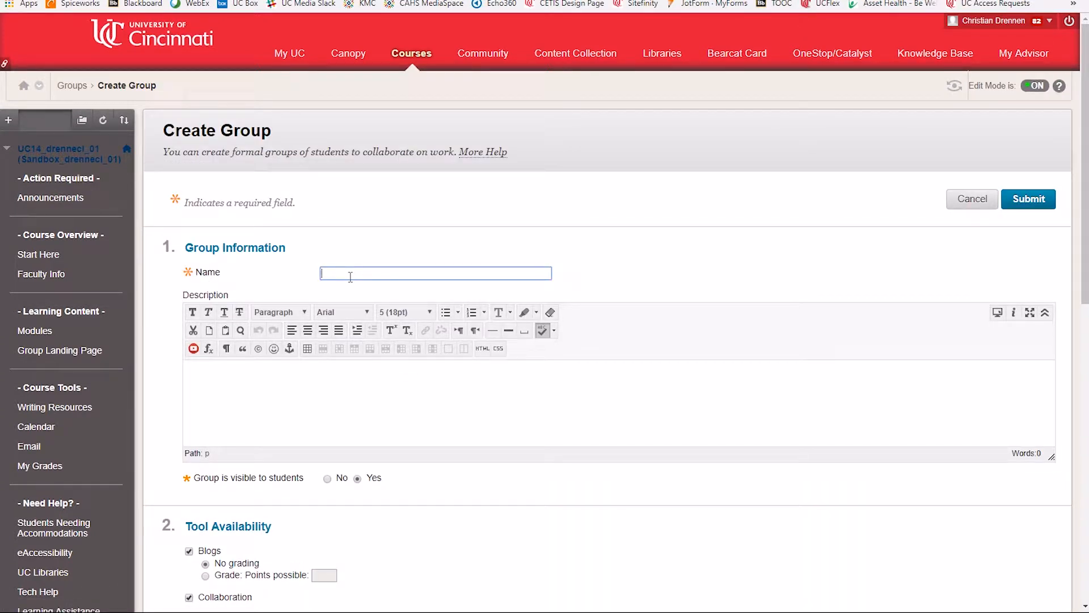
- Name the group "Group Gamma" and paste the prepared group project description, enlarging the description box to show more text
{"action": "type", "text": "Group Gamma"}
{"action": "left_click", "coordinate": [396, 381]}
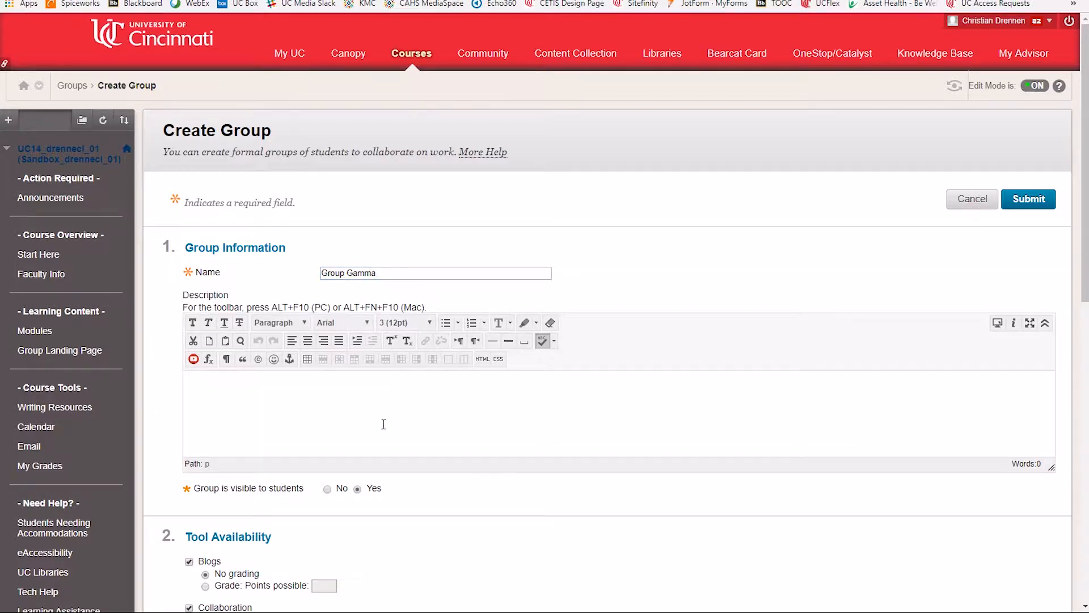
{"action": "key", "text": "ctrl+v"}
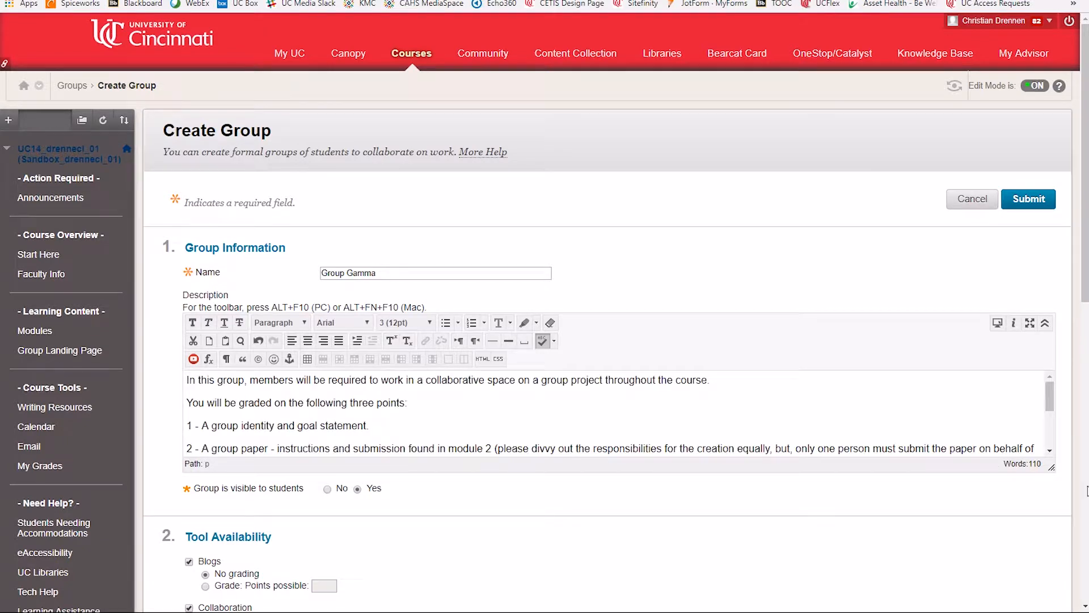
{"action": "left_click_drag", "start_coordinate": [1050, 468], "coordinate": [1050, 553]}
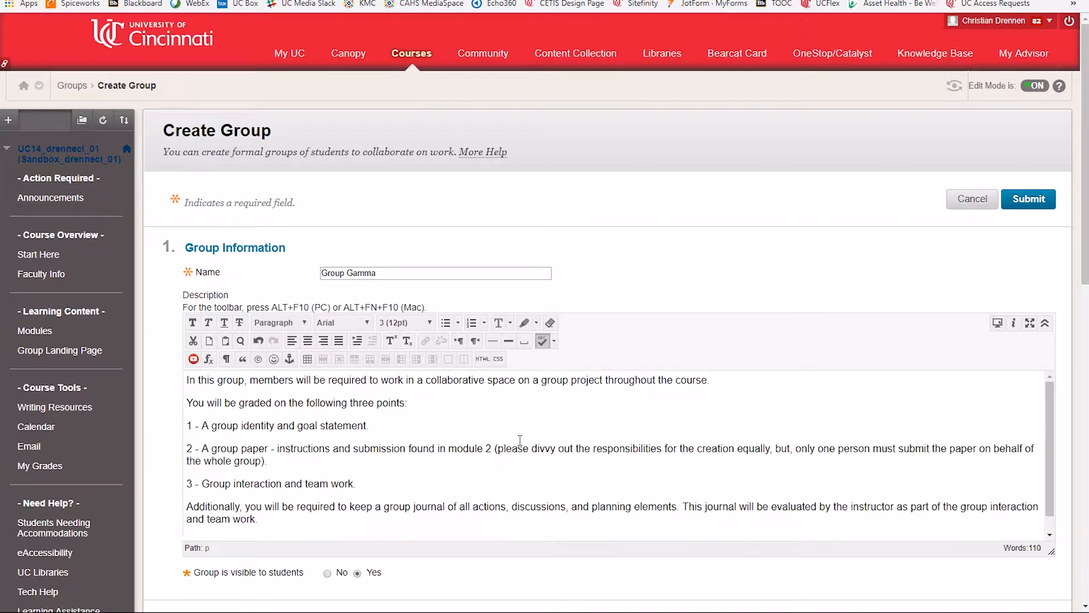
- Disable Blogs, Academic Materials, Content Market Tools and Wikis for the group, and turn off Allow Personalization
{"action": "scroll", "coordinate": [520, 440], "scroll_direction": "down", "scroll_amount": 5}
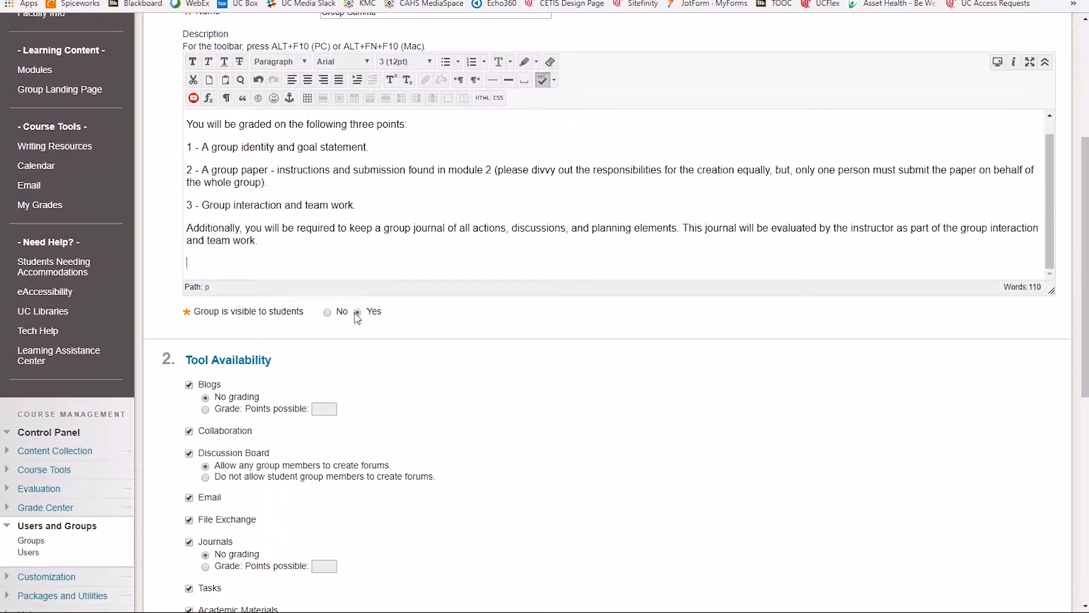
{"action": "scroll", "coordinate": [457, 398], "scroll_direction": "down", "scroll_amount": 3}
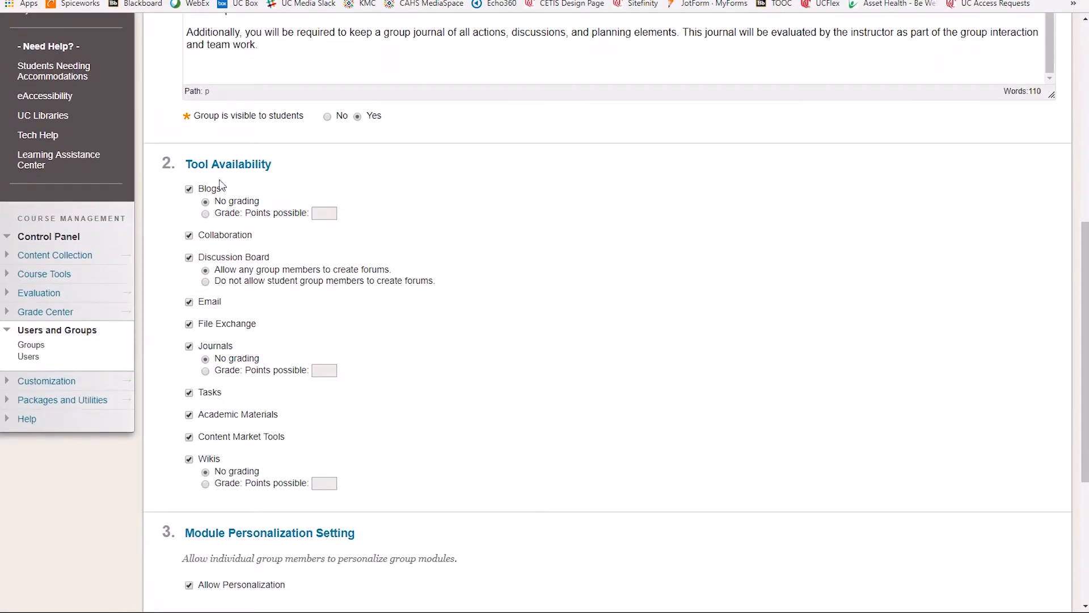
{"action": "left_click", "coordinate": [189, 189]}
{"action": "left_click", "coordinate": [189, 415]}
{"action": "left_click", "coordinate": [188, 437]}
{"action": "left_click", "coordinate": [189, 459]}
{"action": "scroll", "coordinate": [440, 388], "scroll_direction": "down", "scroll_amount": 5}
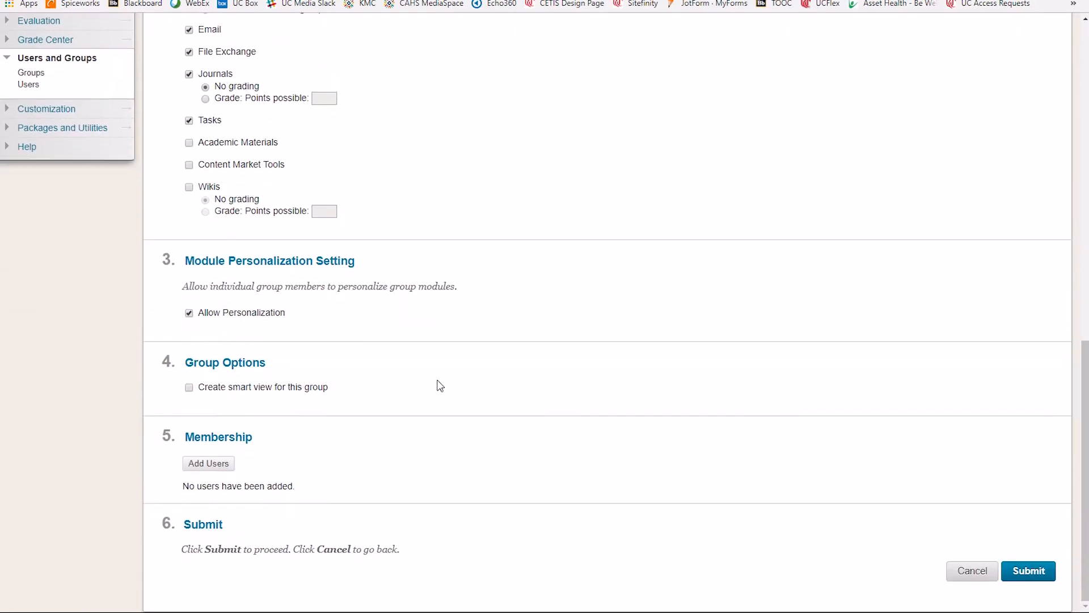
{"action": "left_click", "coordinate": [189, 314]}
- Add the third, fifth and seventh listed students as members of Group Gamma and submit the new group
{"action": "left_click", "coordinate": [211, 464]}
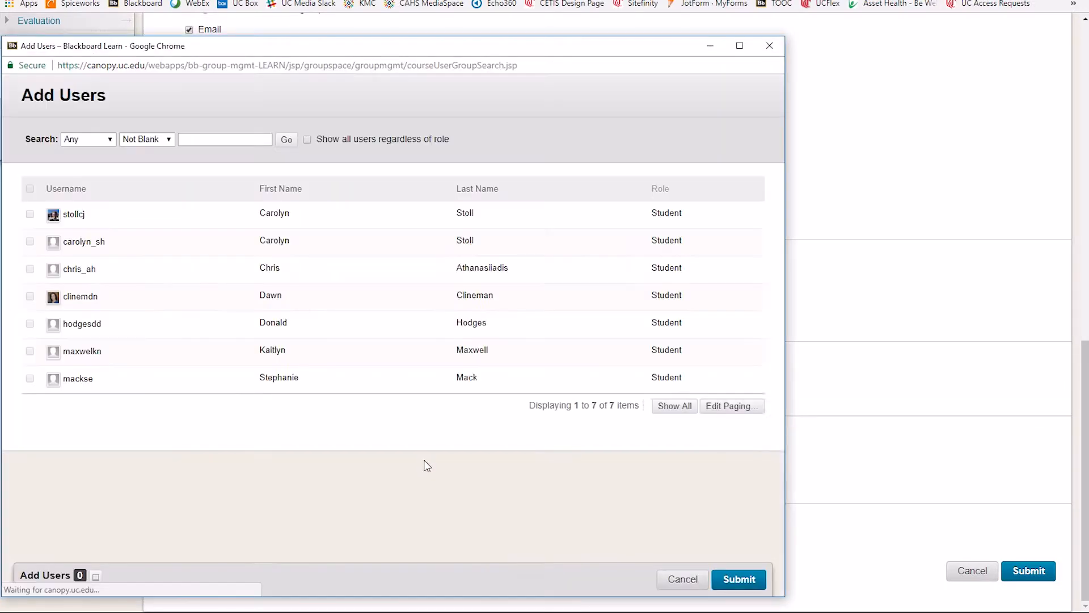
{"action": "left_click", "coordinate": [29, 378]}
{"action": "left_click", "coordinate": [29, 323]}
{"action": "left_click", "coordinate": [30, 268]}
{"action": "left_click", "coordinate": [724, 578]}
{"action": "scroll", "coordinate": [910, 504], "scroll_direction": "down", "scroll_amount": 1}
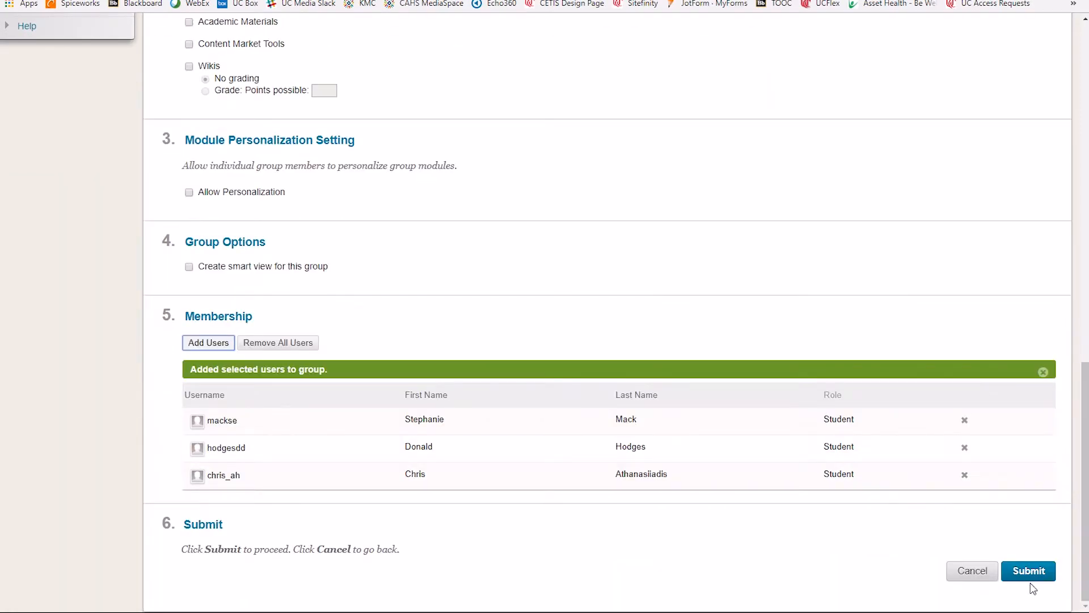
{"action": "left_click", "coordinate": [1018, 562]}
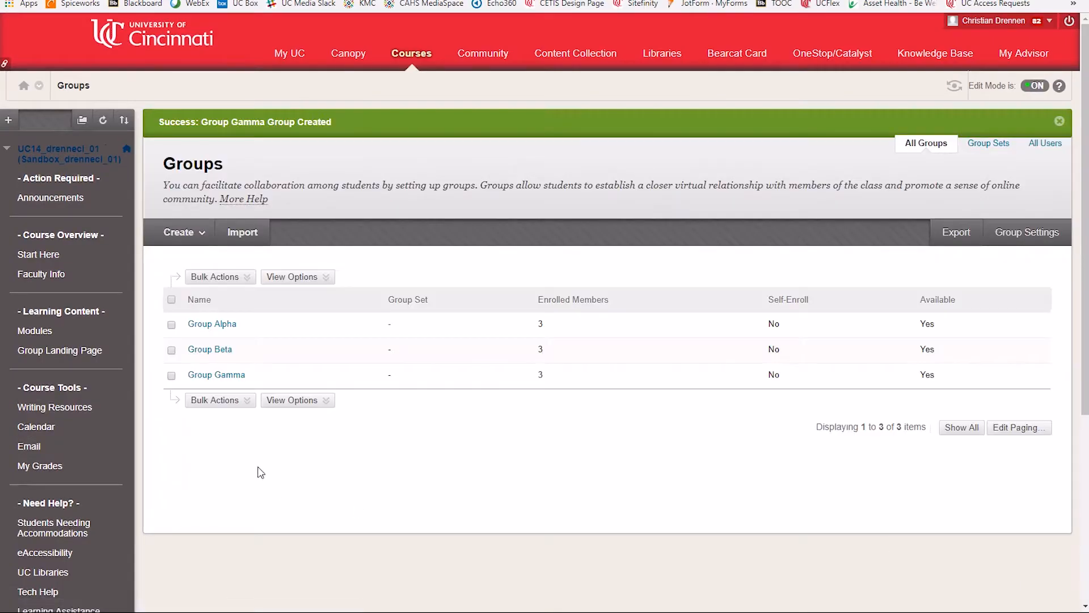
- Go through the course's Group Landing Page to Group Alpha and review its description, members, tools and assignments
{"action": "left_click", "coordinate": [34, 198]}
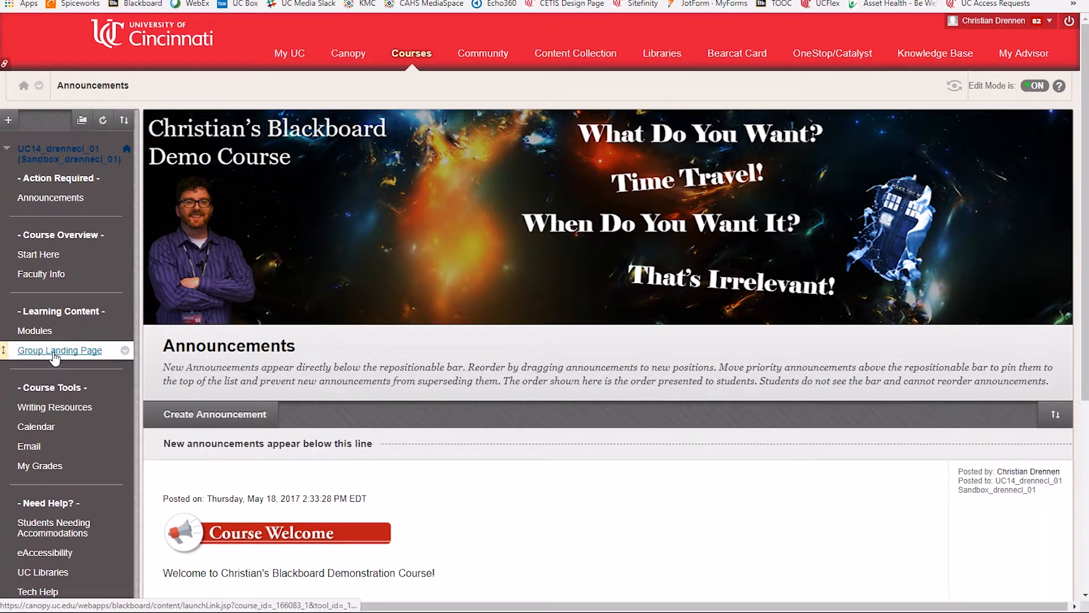
{"action": "left_click", "coordinate": [76, 352]}
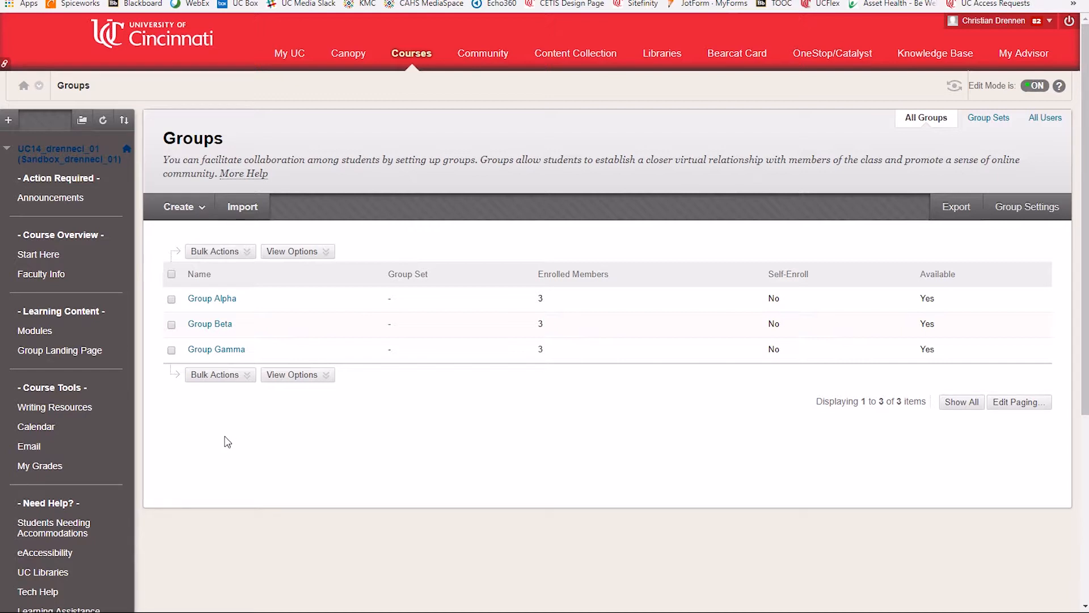
{"action": "left_click", "coordinate": [213, 299]}
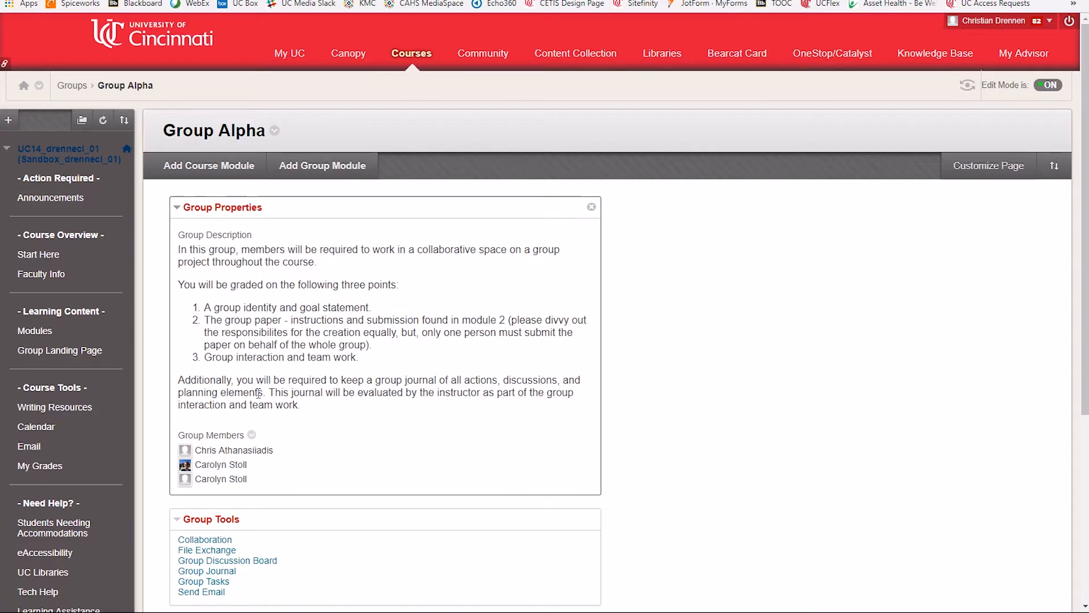
{"action": "scroll", "coordinate": [249, 349], "scroll_direction": "down", "scroll_amount": 2}
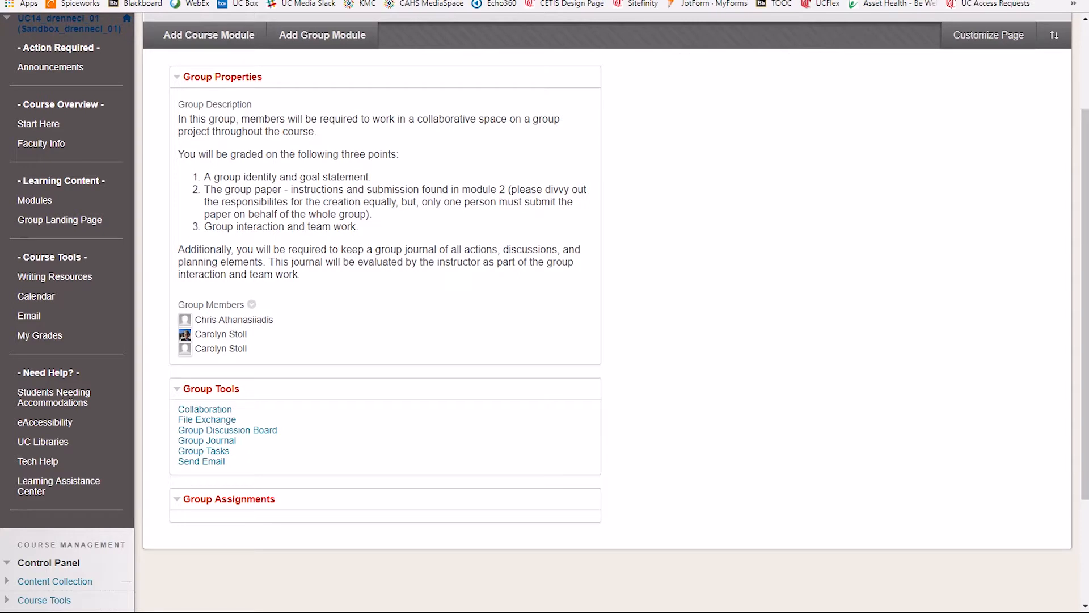
- Open the Group Project assignment in Module 2 - Why Instructional Design is Like Time Travel for editing
{"action": "left_click", "coordinate": [45, 202]}
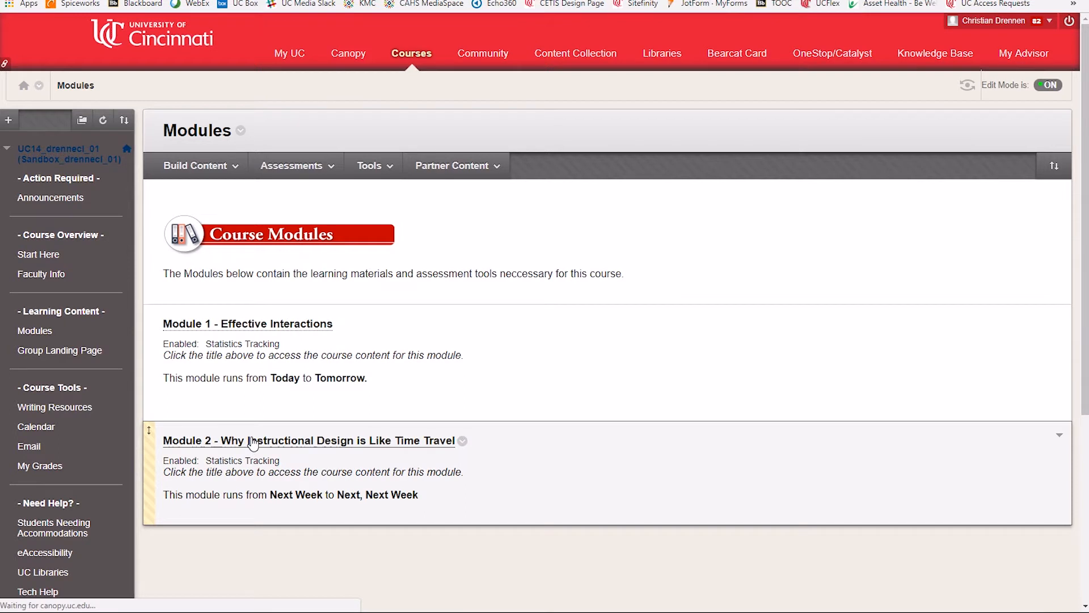
{"action": "left_click", "coordinate": [254, 441]}
{"action": "scroll", "coordinate": [227, 494], "scroll_direction": "down", "scroll_amount": 6}
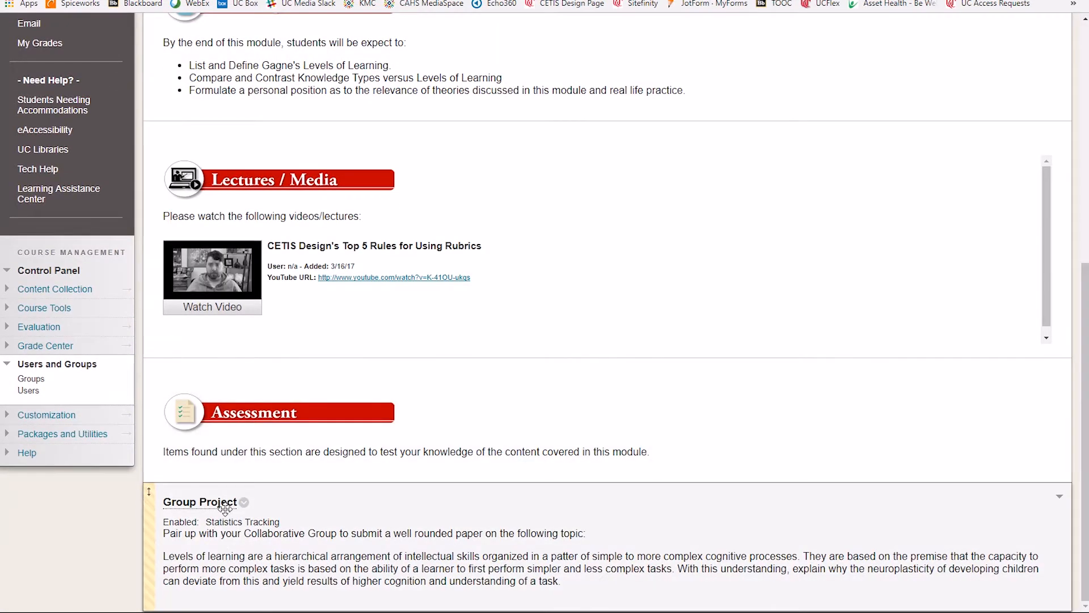
{"action": "left_click", "coordinate": [244, 502]}
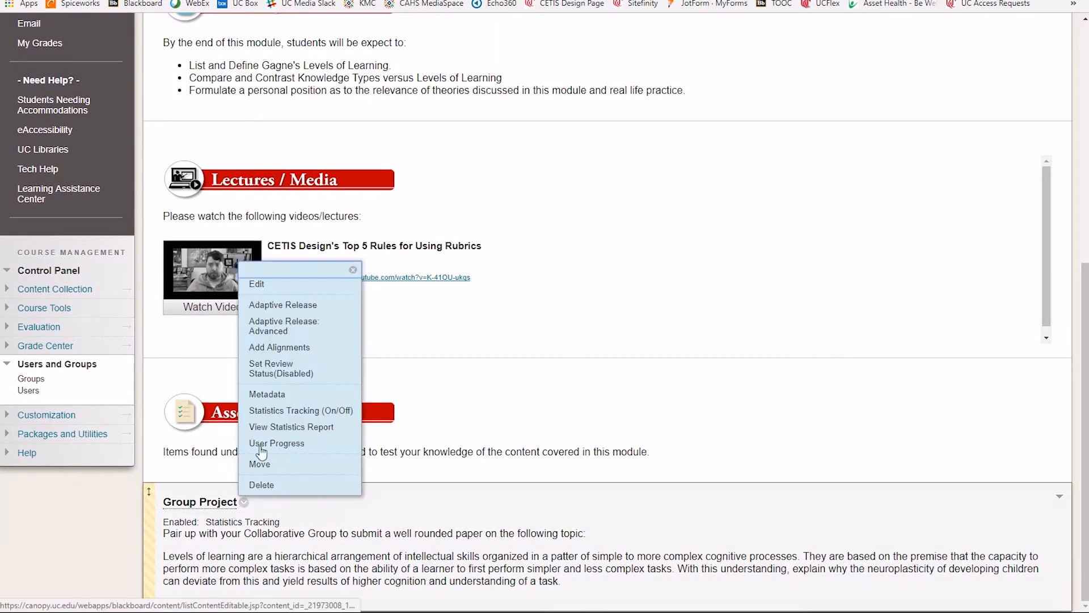
{"action": "left_click", "coordinate": [258, 285]}
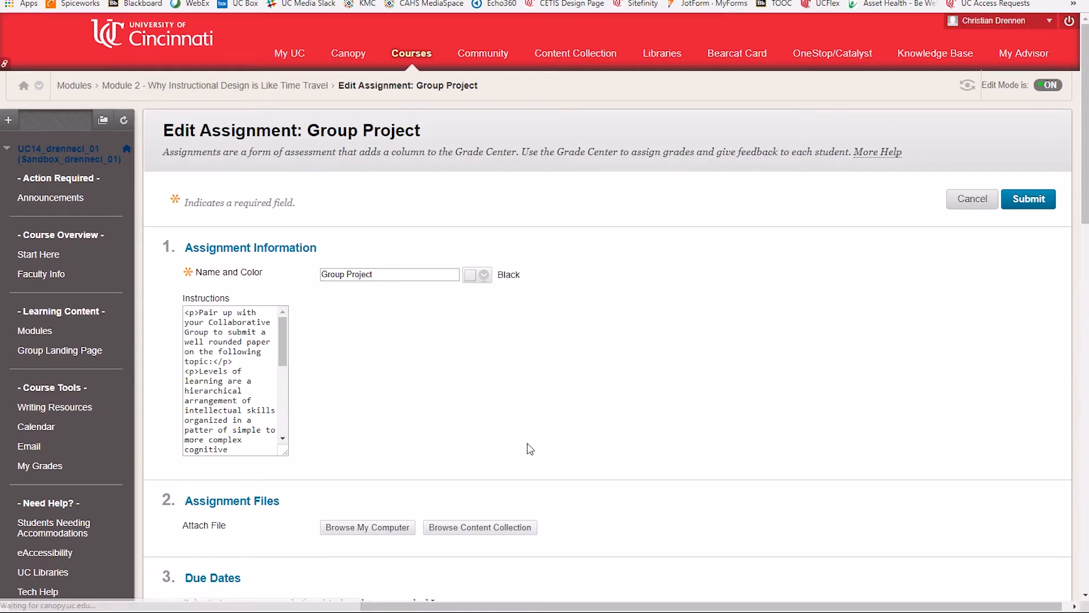
- Assign the group submission to Group Alpha, Group Beta and Group Gamma, and submit the assignment changes
{"action": "scroll", "coordinate": [530, 449], "scroll_direction": "down", "scroll_amount": 15}
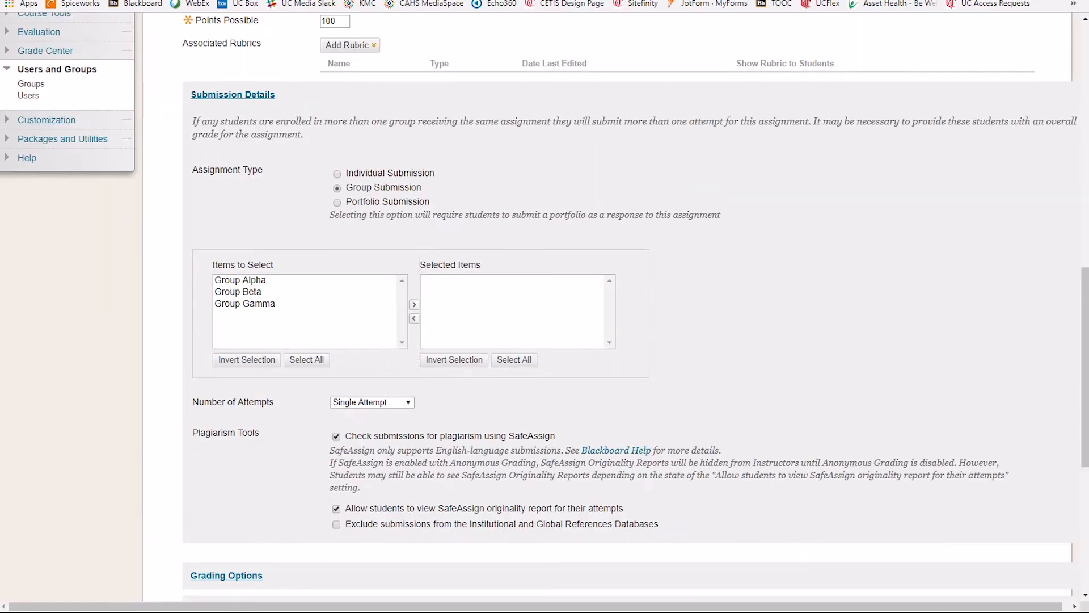
{"action": "scroll", "coordinate": [385, 116], "scroll_direction": "up", "scroll_amount": 1}
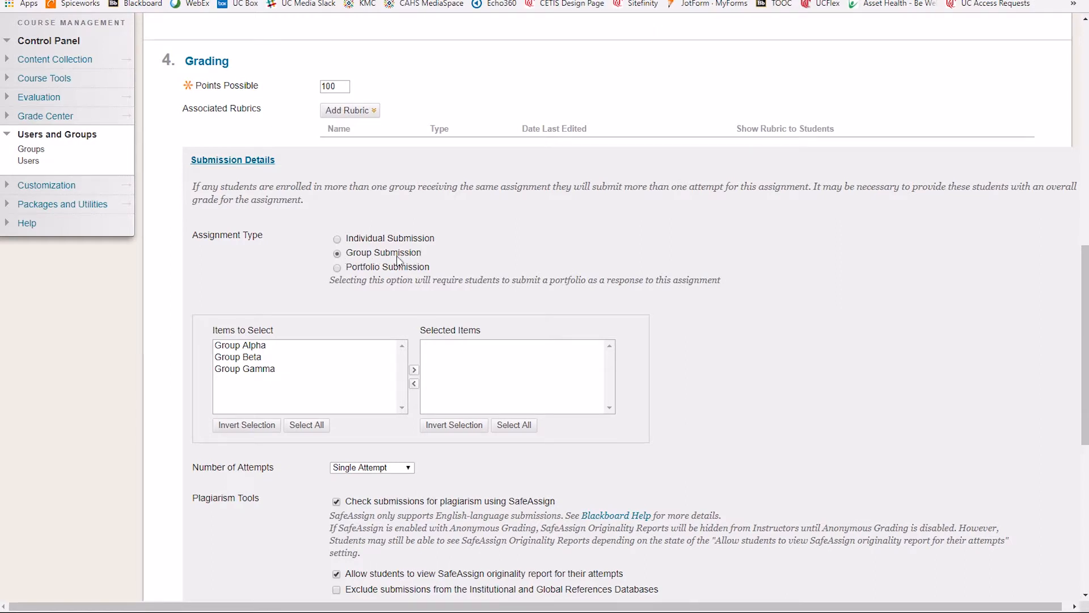
{"action": "left_click_drag", "start_coordinate": [263, 346], "coordinate": [299, 379]}
{"action": "left_click", "coordinate": [414, 369]}
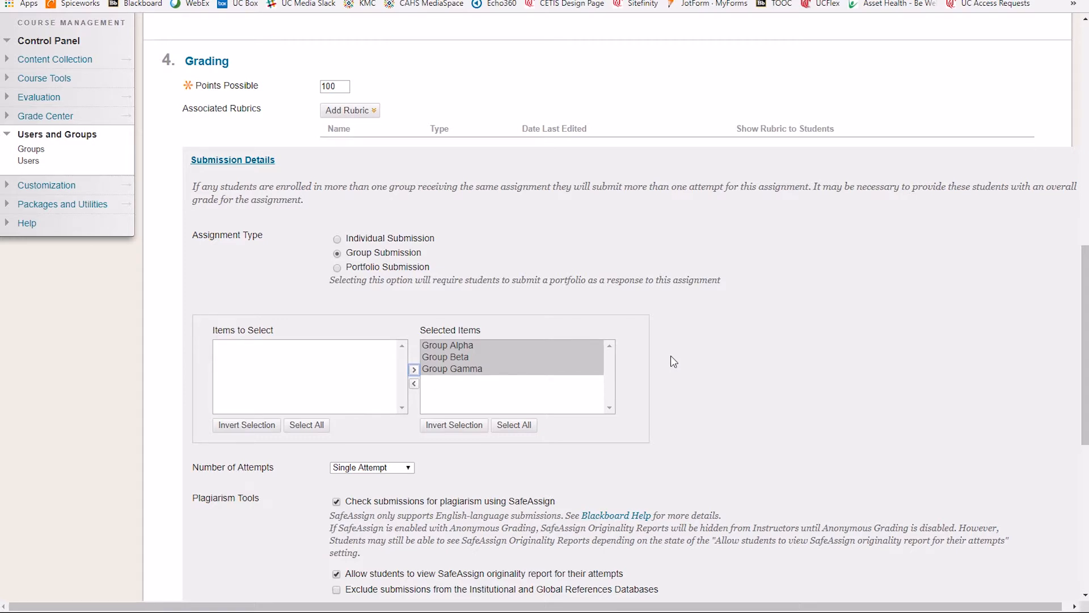
{"action": "scroll", "coordinate": [670, 355], "scroll_direction": "down", "scroll_amount": 8}
{"action": "left_click", "coordinate": [1041, 561]}
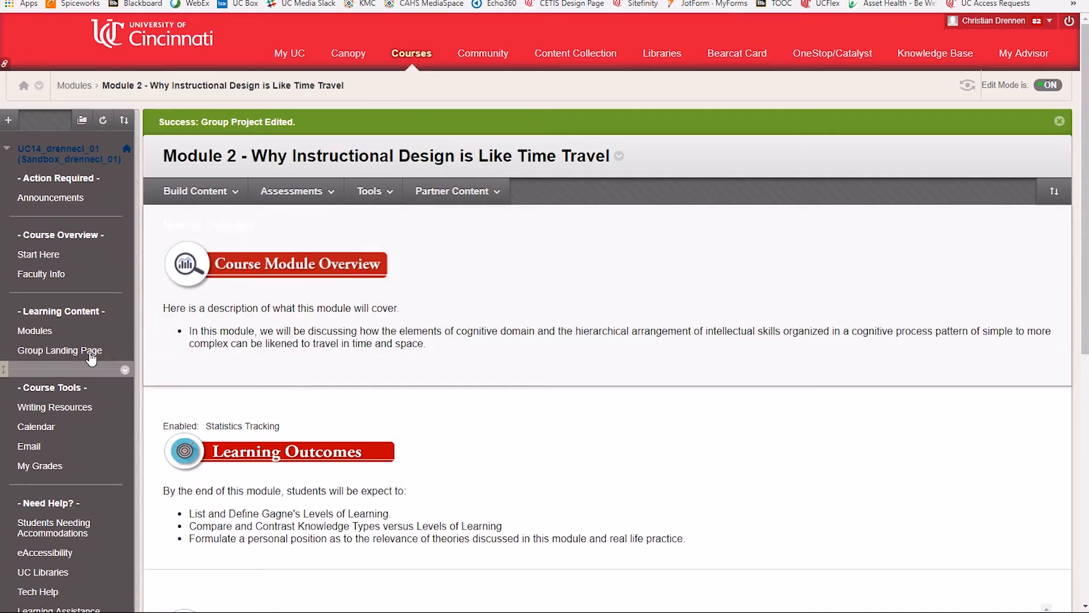
- Return to Group Alpha's page from the Group Landing Page and check its Group Assignments section
{"action": "left_click", "coordinate": [90, 351]}
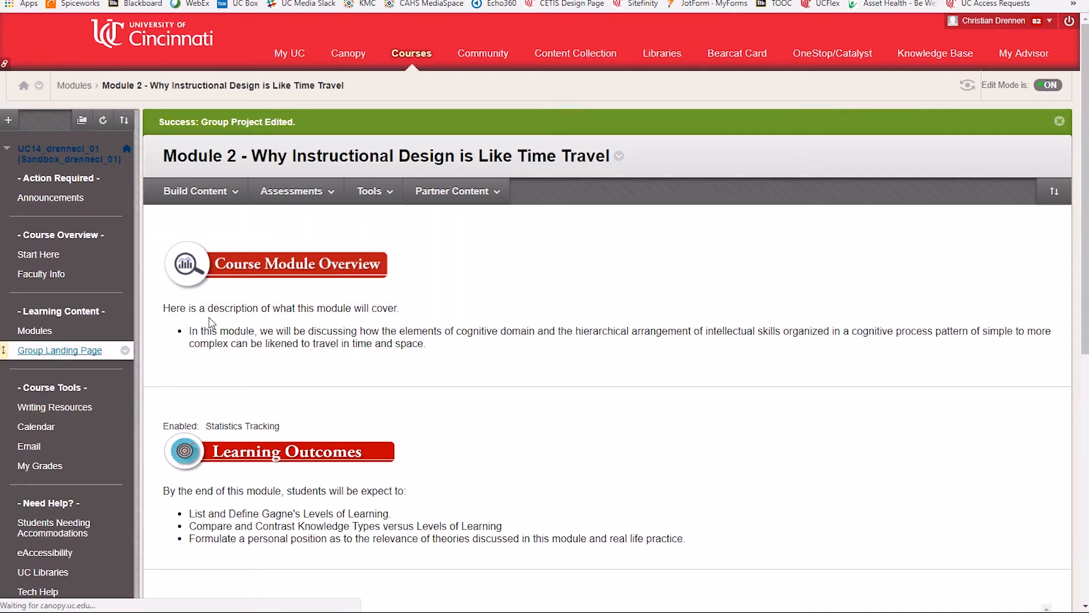
{"action": "left_click", "coordinate": [224, 297]}
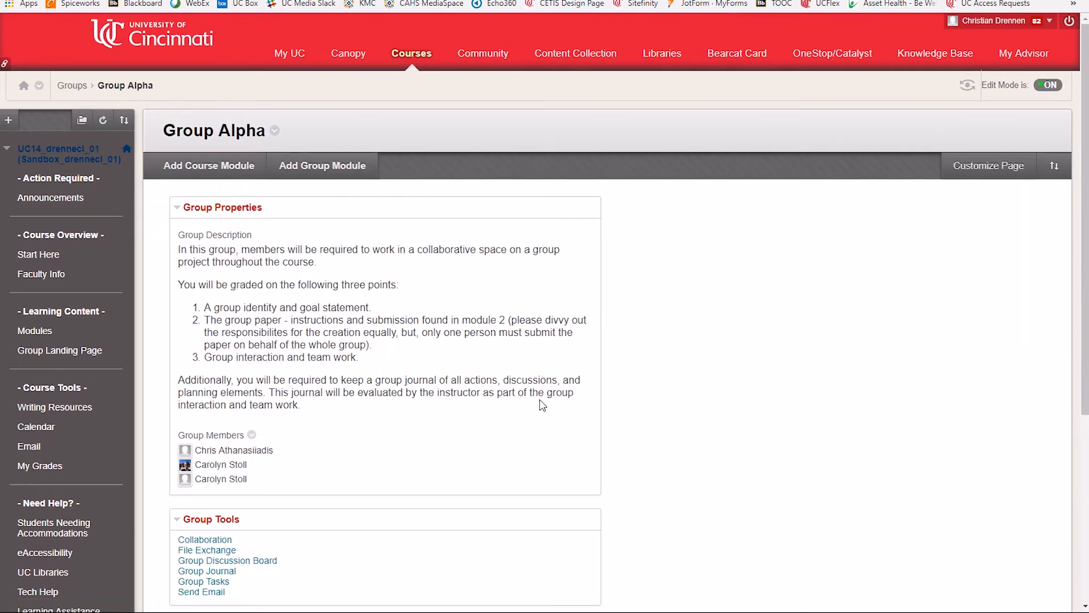
{"action": "scroll", "coordinate": [542, 404], "scroll_direction": "down", "scroll_amount": 5}
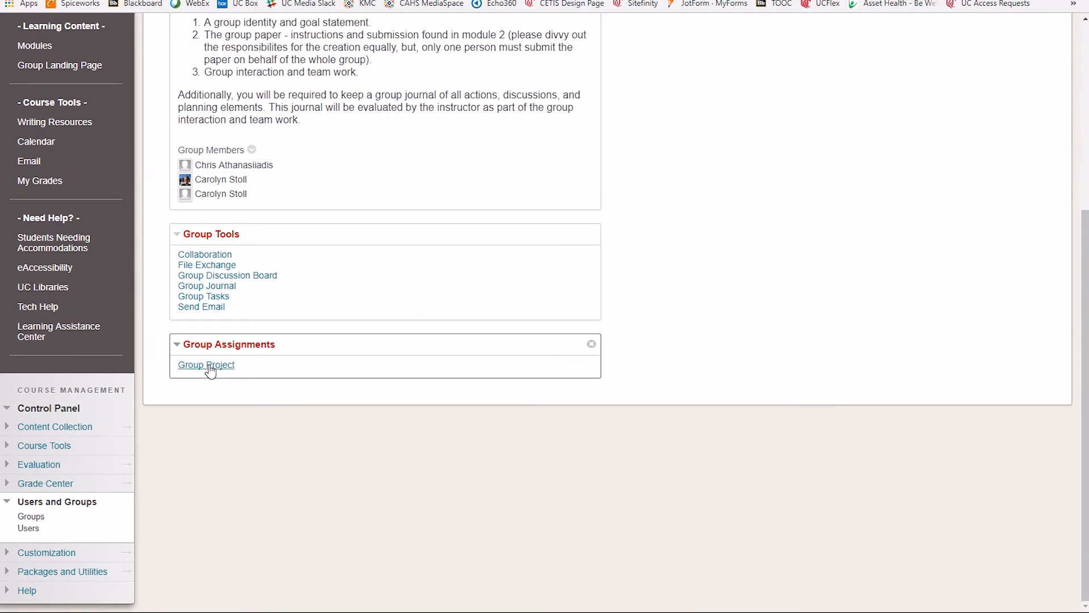